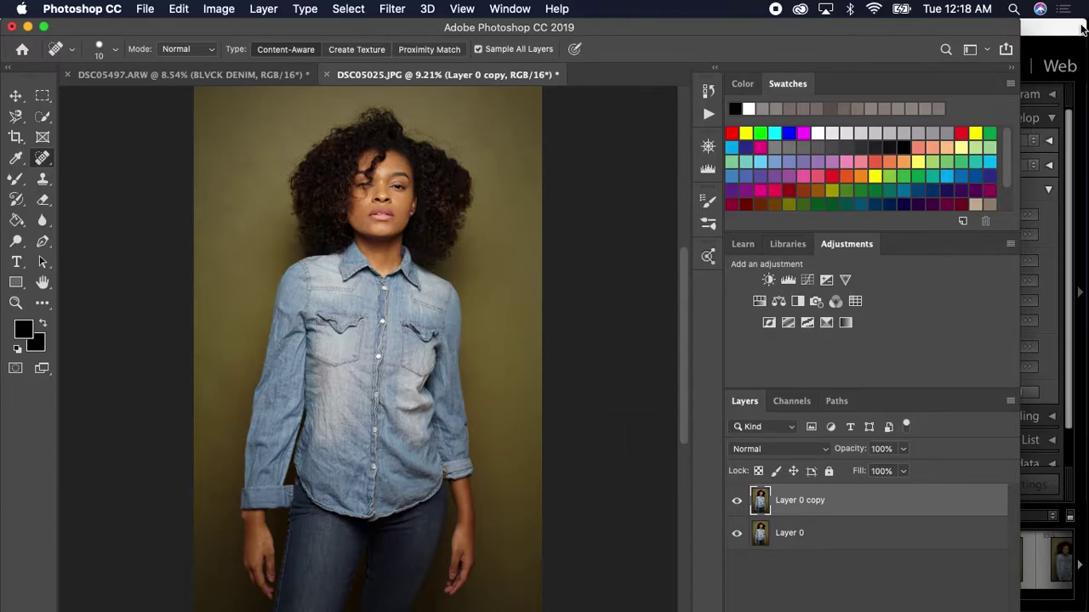
Maximize the Photoshop window, zoom in on the shirt's wrinkles, then fit the portrait on screen.
{"action": "left_click", "coordinate": [44, 28]}
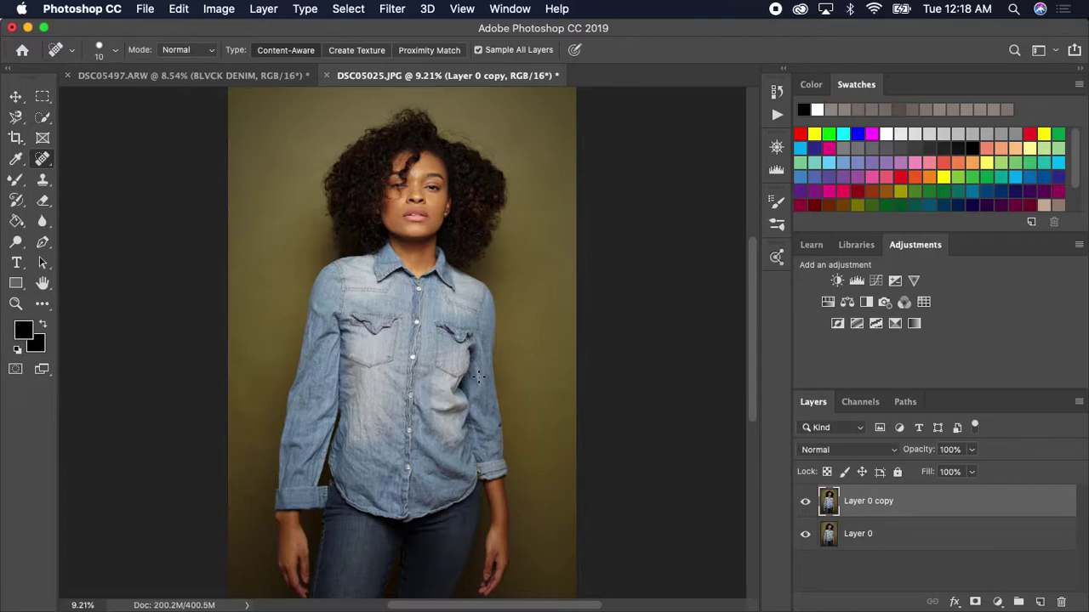
{"action": "key", "text": "super+equal"}
{"action": "key", "text": "super+equal"}
{"action": "key", "text": "super+equal"}
{"action": "key", "text": "super+equal"}
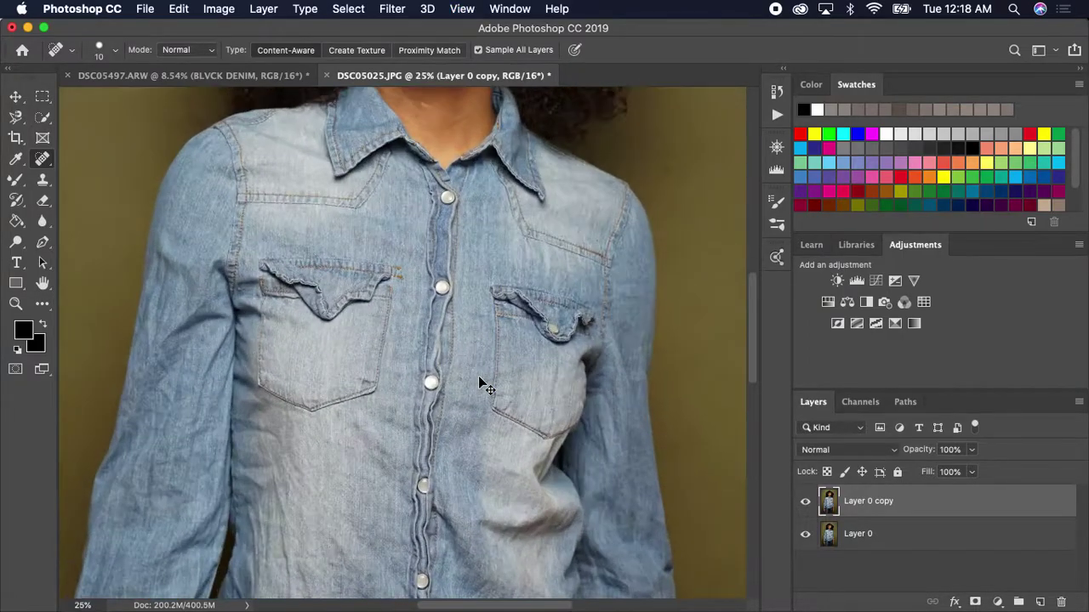
{"action": "scroll", "coordinate": [514, 134], "scroll_direction": "up", "scroll_amount": 10}
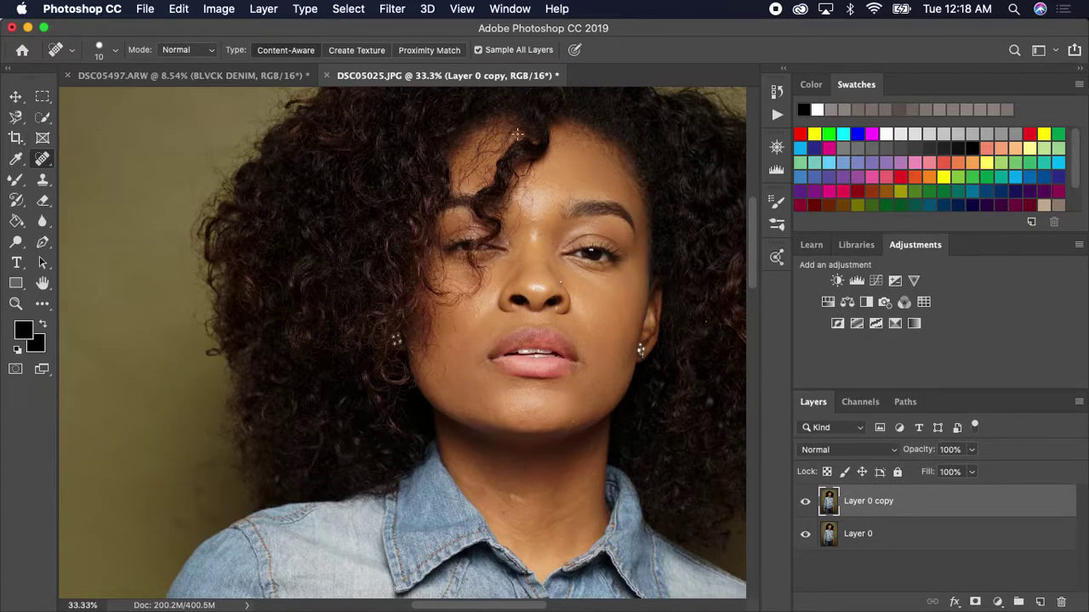
{"action": "key", "text": "super+0"}
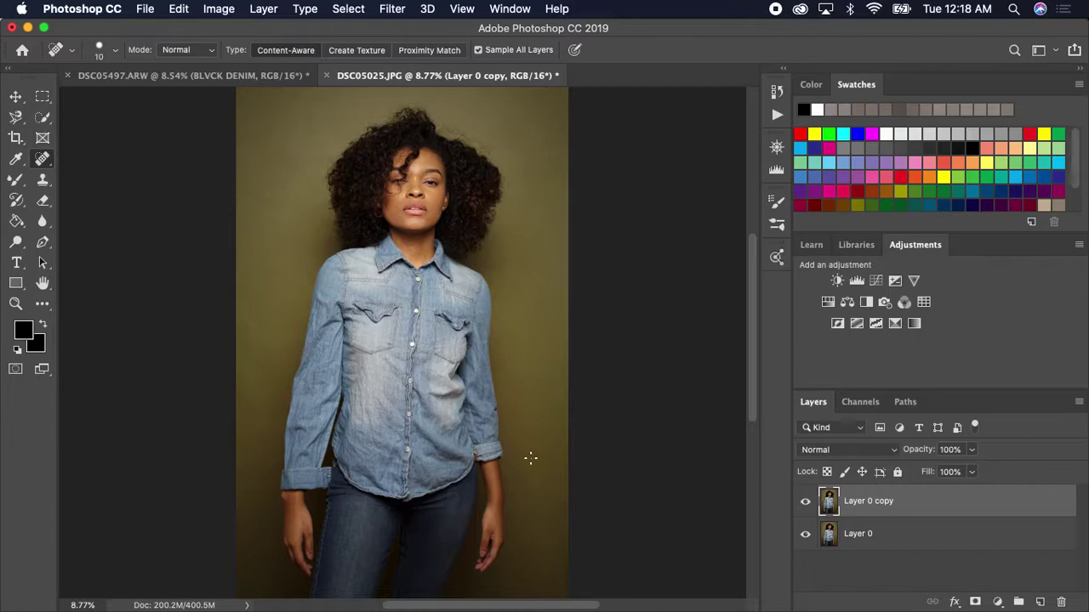
Open the Beauty Retouch v3 panel, float it aside, and run Frequency Separation 16-bit.
{"action": "left_click", "coordinate": [519, 10]}
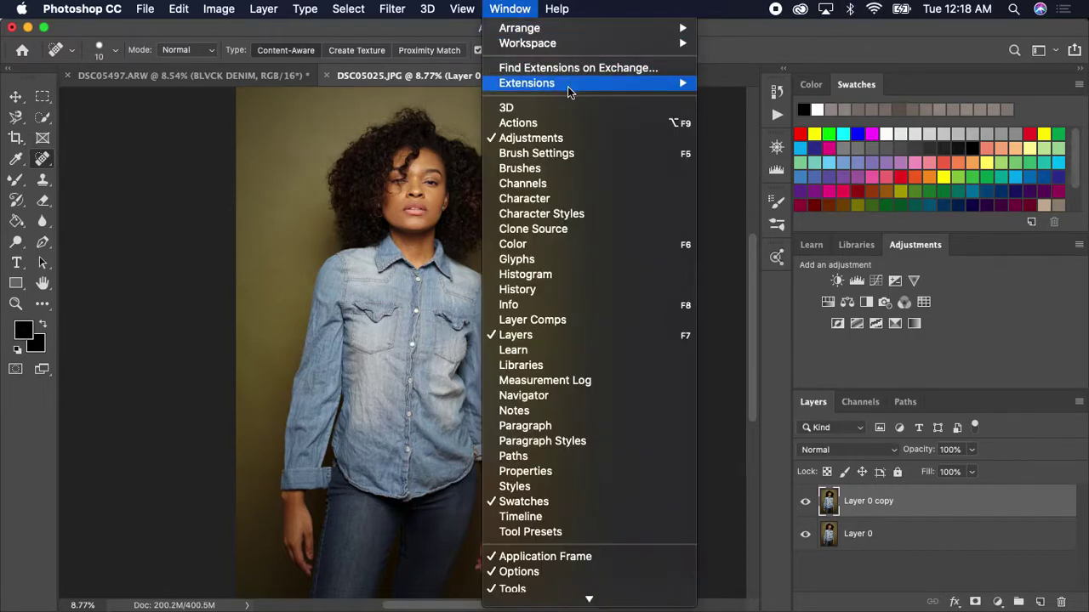
{"action": "mouse_move", "coordinate": [661, 83]}
{"action": "left_click", "coordinate": [741, 99]}
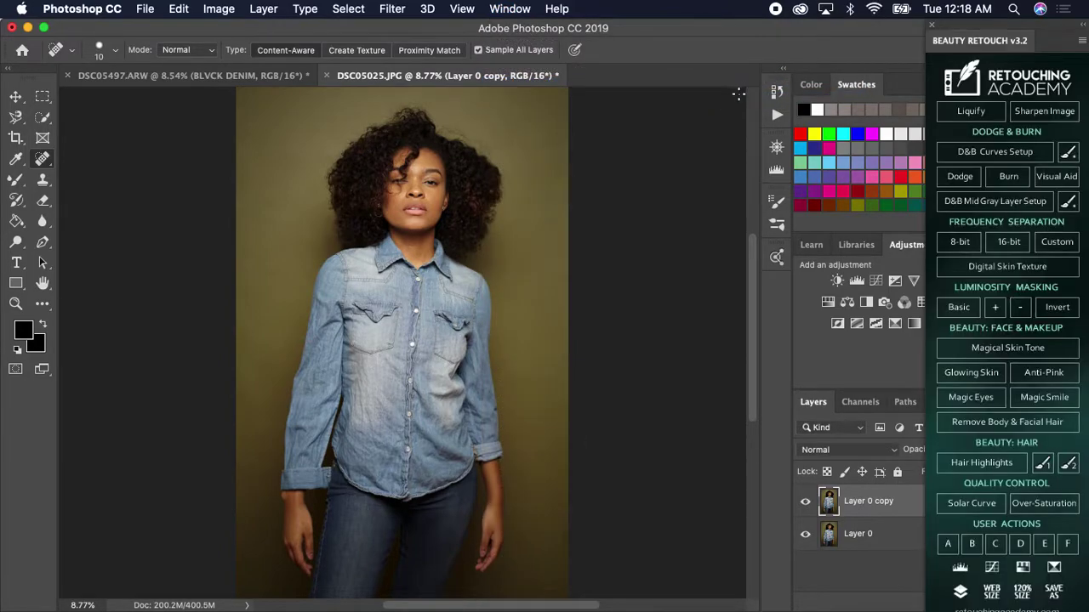
{"action": "mouse_move", "coordinate": [1033, 30]}
{"action": "left_mouse_down"}
{"action": "mouse_move", "coordinate": [393, 30]}
{"action": "mouse_move", "coordinate": [566, 28]}
{"action": "left_mouse_up"}
{"action": "left_click_drag", "start_coordinate": [633, 21], "coordinate": [956, 8]}
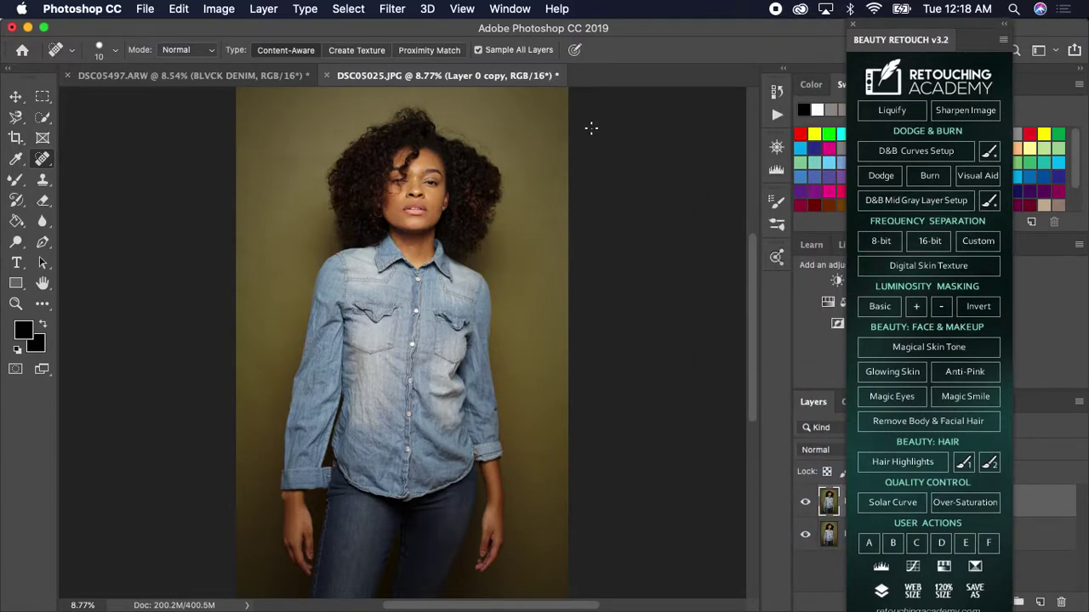
{"action": "left_click", "coordinate": [929, 242]}
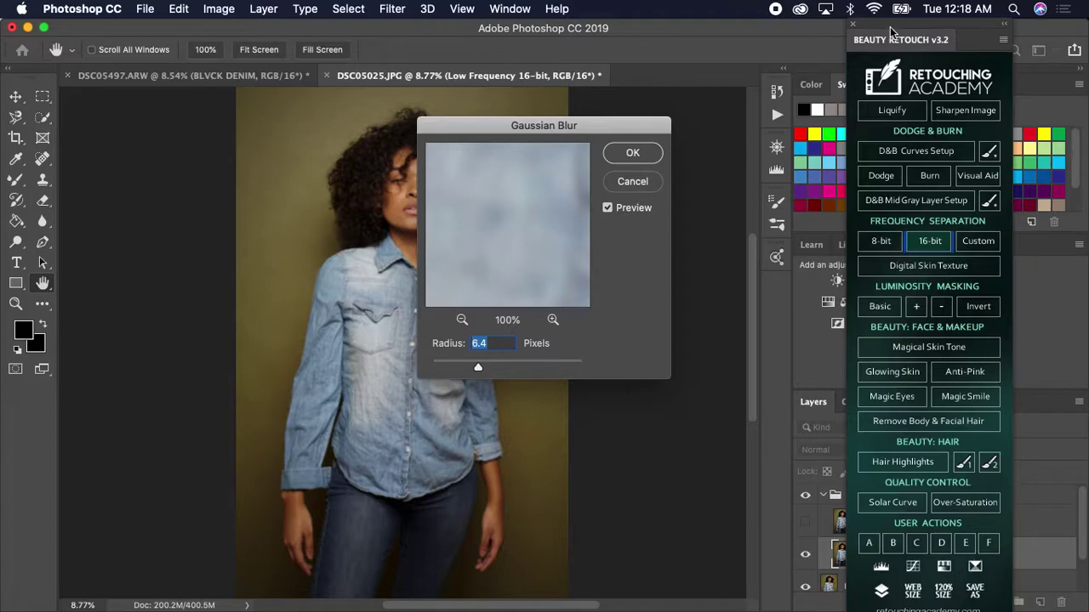
Accept the 6.4-pixel blur, target the Low Frequency: Colors & Tones layer, and switch to the Mixer Brush.
{"action": "left_click_drag", "start_coordinate": [890, 27], "coordinate": [1001, 24]}
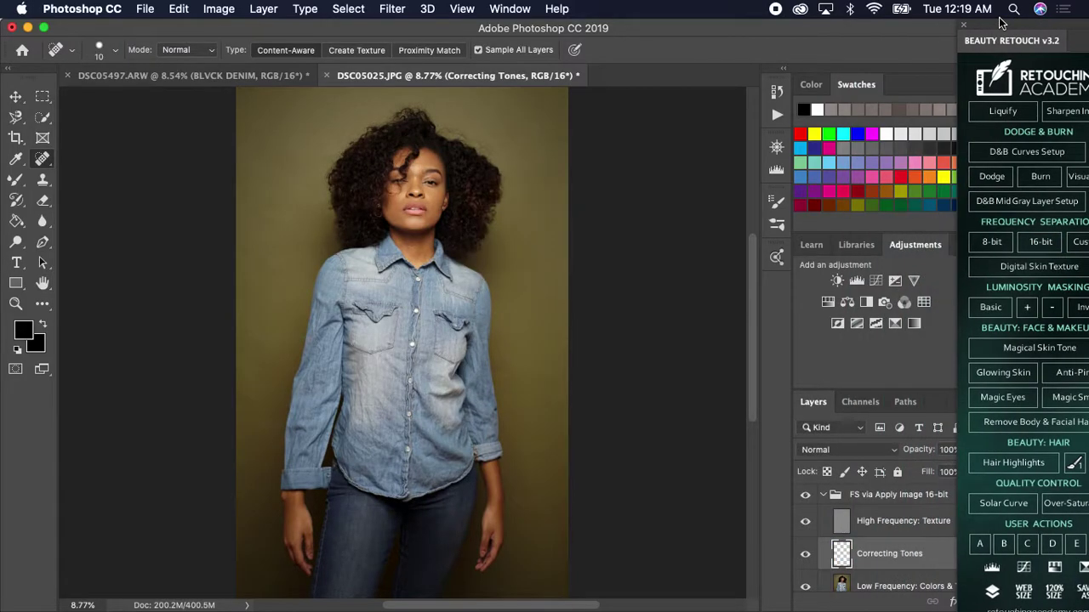
{"action": "scroll", "coordinate": [402, 340], "scroll_direction": "down", "scroll_amount": 3}
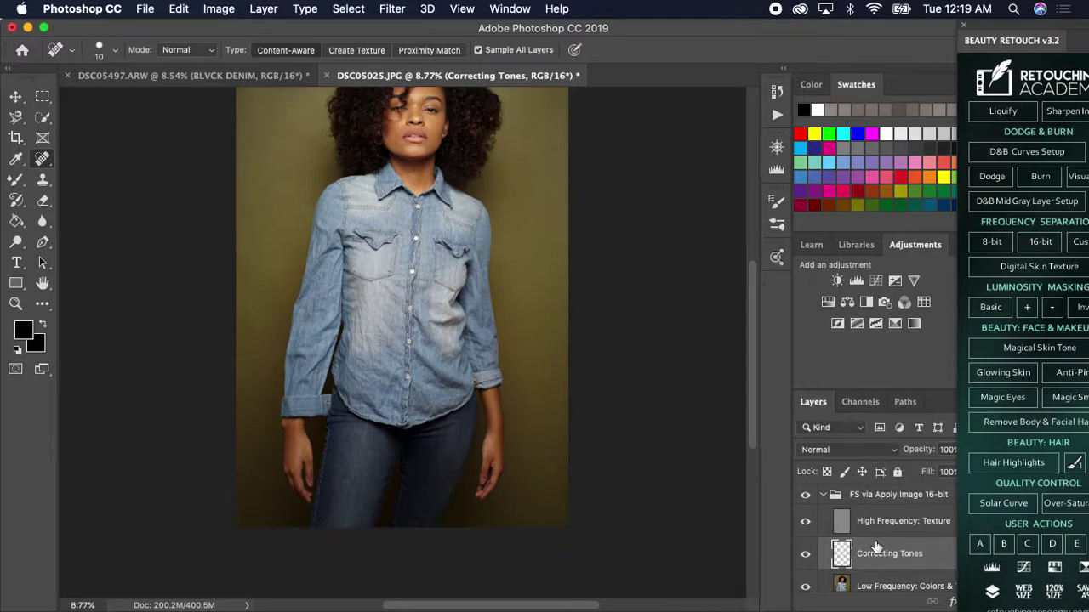
{"action": "left_click", "coordinate": [905, 587]}
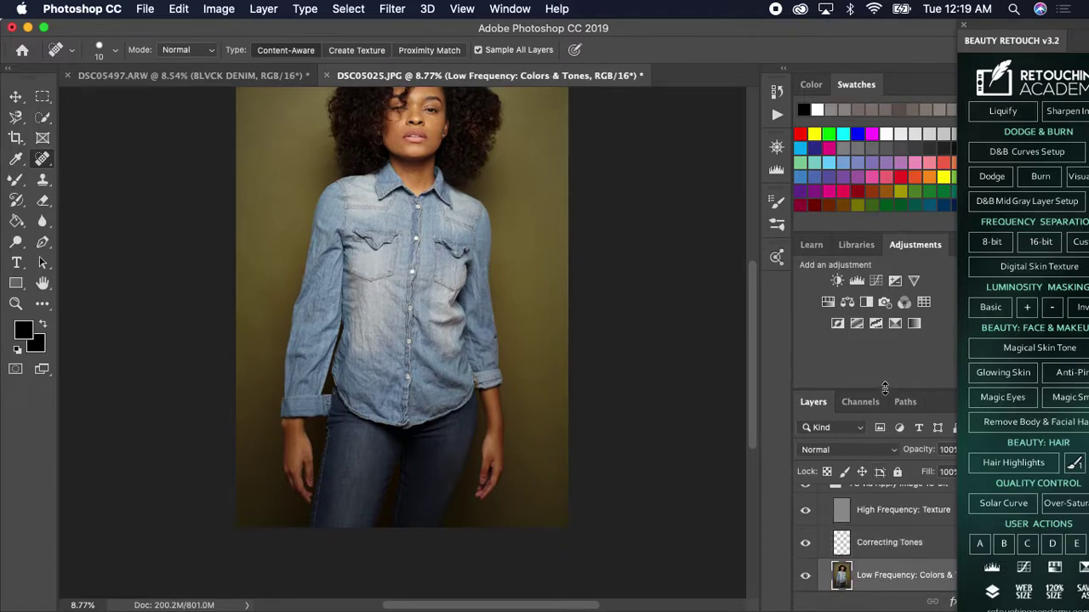
{"action": "left_click_drag", "start_coordinate": [885, 389], "coordinate": [884, 338]}
{"action": "scroll", "coordinate": [499, 247], "scroll_direction": "up", "scroll_amount": 4}
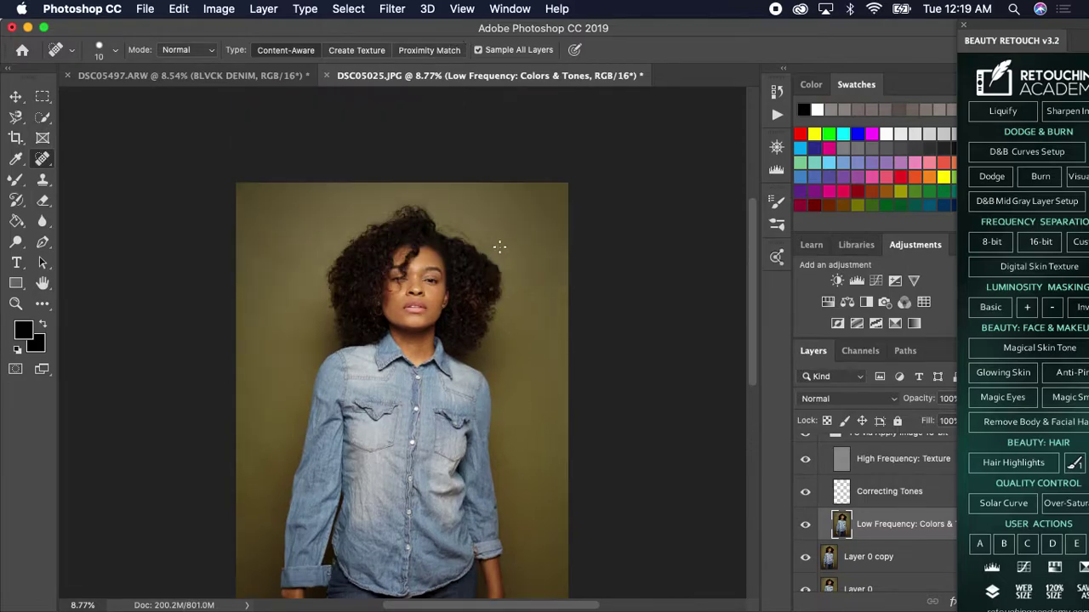
{"action": "scroll", "coordinate": [500, 247], "scroll_direction": "down", "scroll_amount": 2}
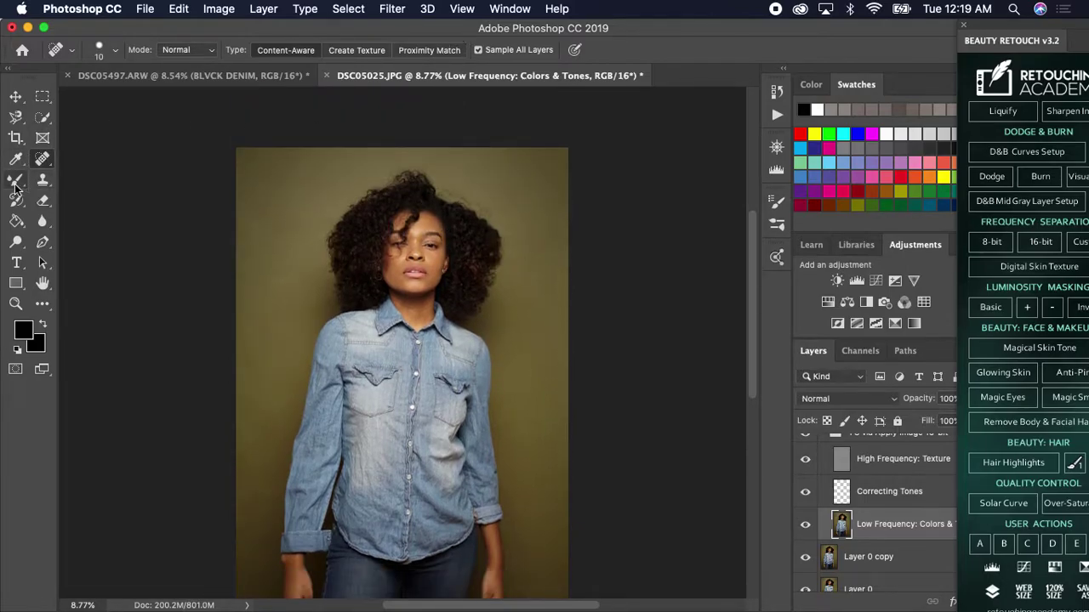
{"action": "left_click", "coordinate": [14, 183]}
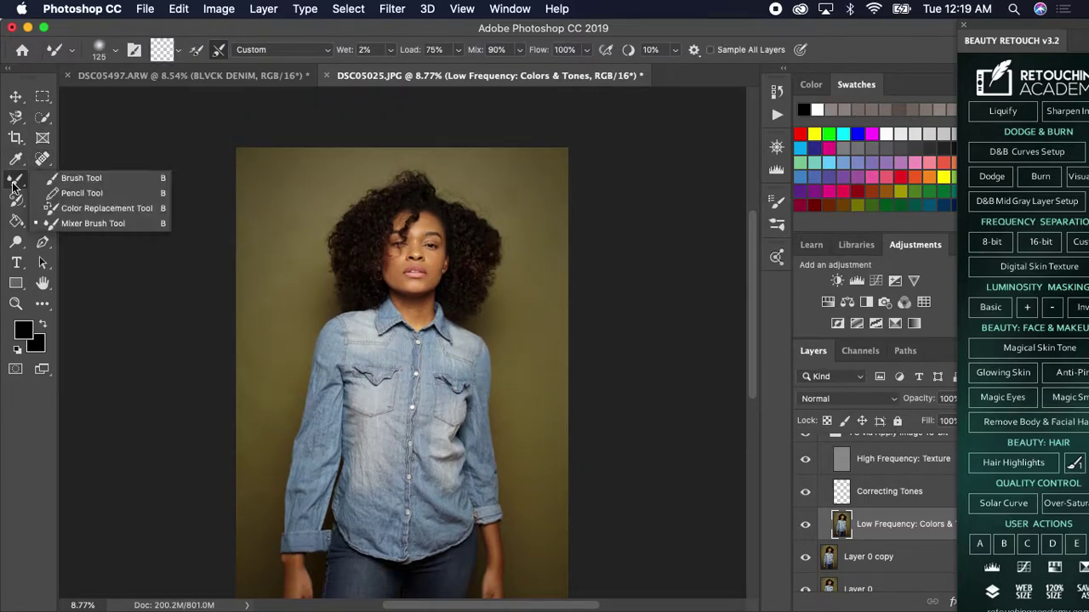
{"action": "left_click", "coordinate": [98, 220]}
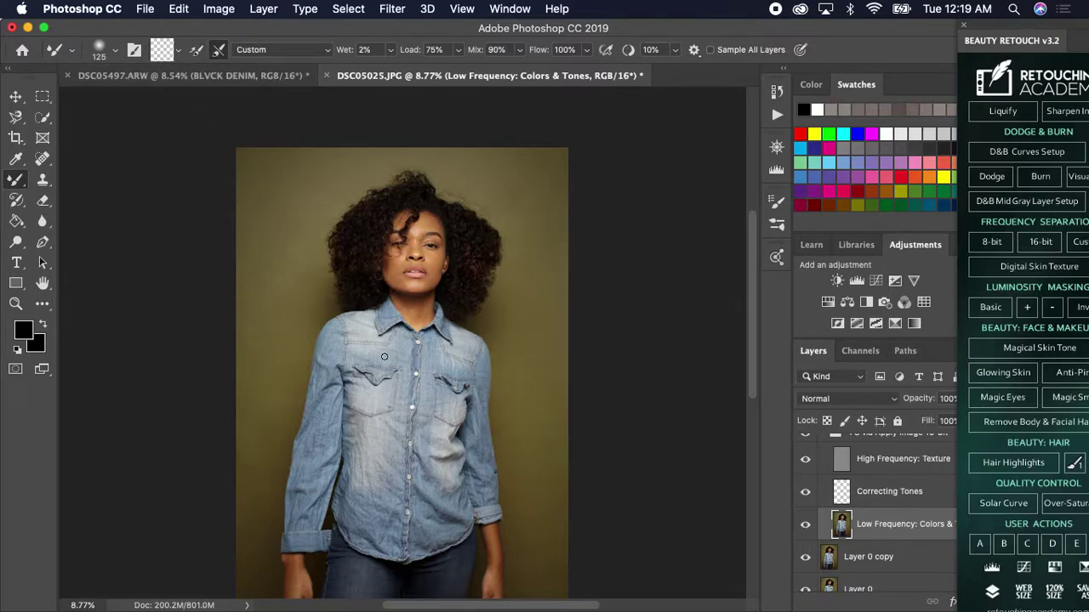
Enlarge the mixer brush to 250, set Wet to 1%, and zoom to 12.5%.
{"action": "key", "text": "bracketright"}
{"action": "key", "text": "bracketright"}
{"action": "type", "text": "1"}
{"action": "key", "text": "super+plus"}
{"action": "scroll", "coordinate": [430, 390], "scroll_direction": "down", "scroll_amount": 3}
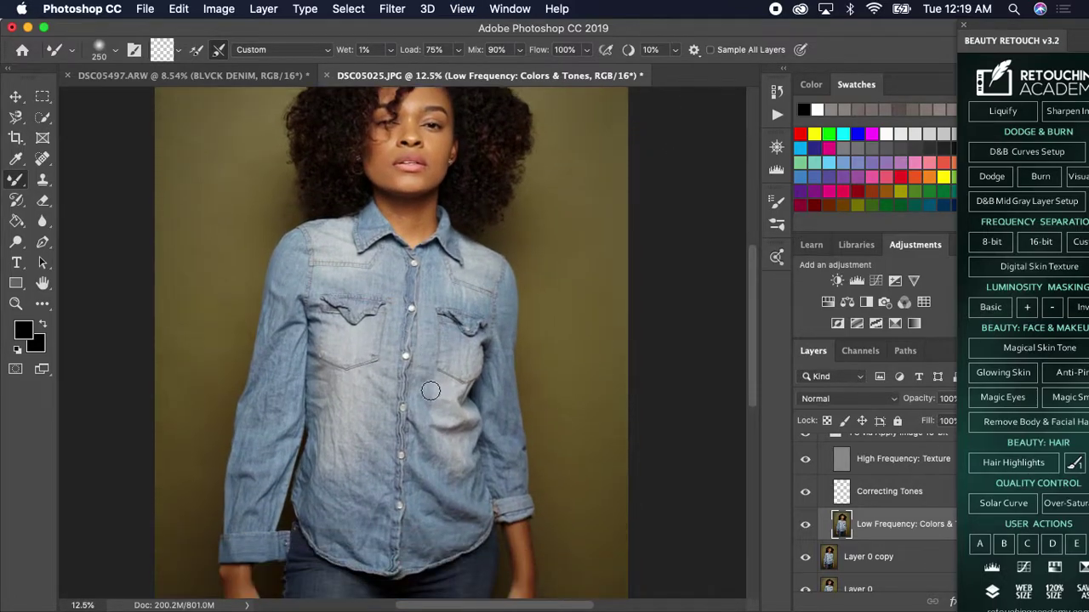
{"action": "scroll", "coordinate": [431, 391], "scroll_direction": "down", "scroll_amount": 2}
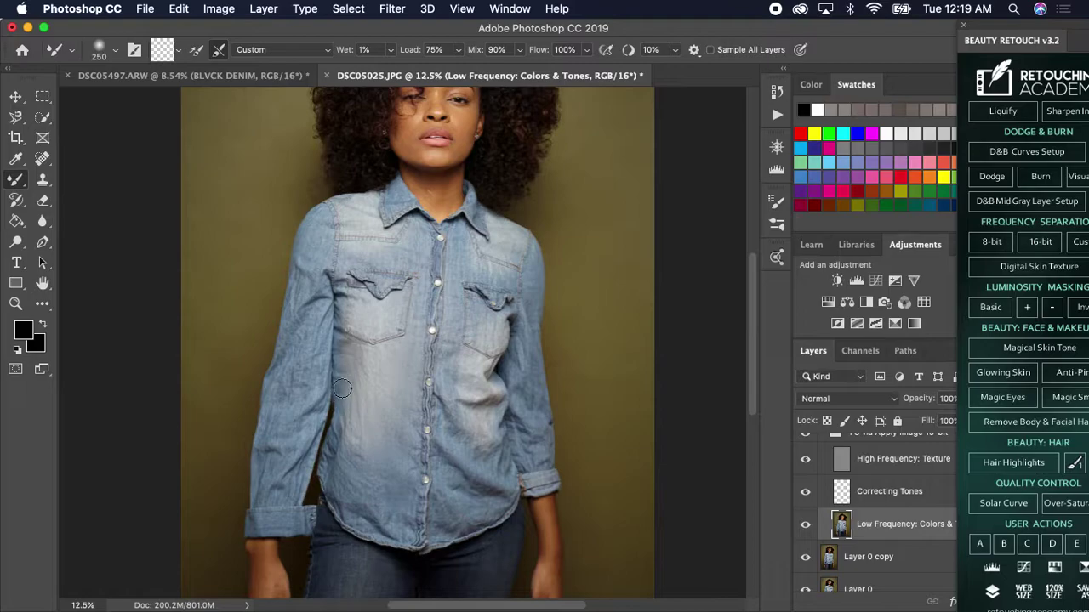
Resize the brush to 300 and smooth the denim along the shirt's left front.
{"action": "key", "text": "bracketleft"}
{"action": "key", "text": "bracketleft"}
{"action": "key", "text": "bracketleft"}
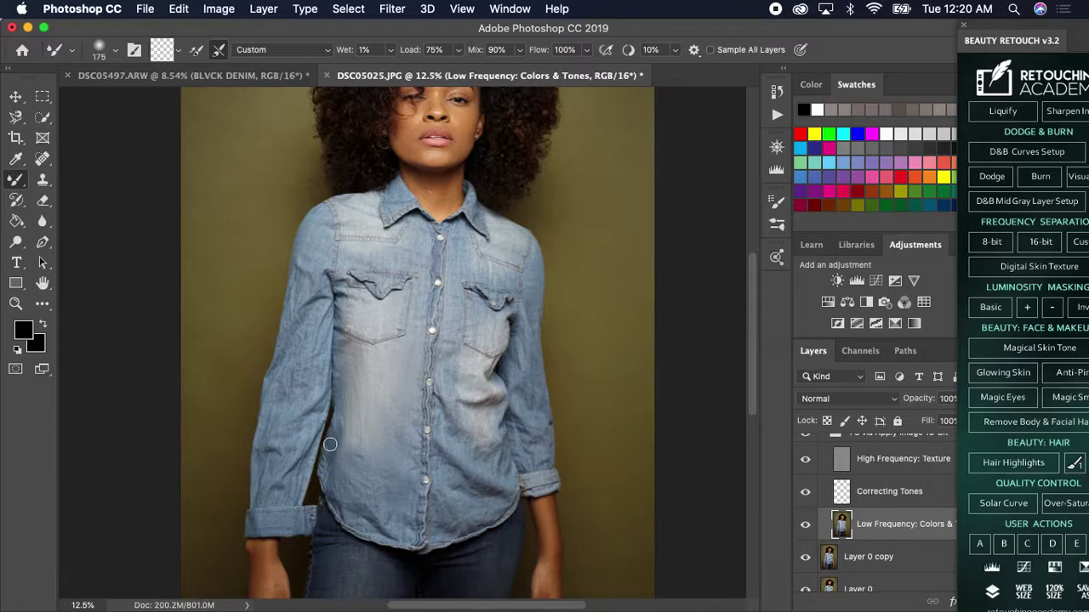
{"action": "key", "text": "bracketright"}
{"action": "key", "text": "bracketright"}
{"action": "key", "text": "bracketright"}
{"action": "key", "text": "bracketright"}
{"action": "mouse_move", "coordinate": [348, 491]}
{"action": "left_mouse_down"}
{"action": "mouse_move", "coordinate": [385, 442]}
{"action": "mouse_move", "coordinate": [390, 336]}
{"action": "mouse_move", "coordinate": [397, 535]}
{"action": "mouse_move", "coordinate": [348, 499]}
{"action": "mouse_move", "coordinate": [323, 507]}
{"action": "mouse_move", "coordinate": [362, 526]}
{"action": "mouse_move", "coordinate": [406, 522]}
{"action": "mouse_move", "coordinate": [385, 487]}
{"action": "mouse_move", "coordinate": [452, 490]}
{"action": "mouse_move", "coordinate": [453, 521]}
{"action": "mouse_move", "coordinate": [473, 472]}
{"action": "mouse_move", "coordinate": [465, 439]}
{"action": "mouse_move", "coordinate": [461, 479]}
{"action": "mouse_move", "coordinate": [490, 467]}
{"action": "mouse_move", "coordinate": [501, 478]}
{"action": "mouse_move", "coordinate": [487, 482]}
{"action": "mouse_move", "coordinate": [466, 385]}
{"action": "mouse_move", "coordinate": [446, 411]}
{"action": "mouse_move", "coordinate": [477, 422]}
{"action": "mouse_move", "coordinate": [487, 409]}
{"action": "mouse_move", "coordinate": [467, 491]}
{"action": "mouse_move", "coordinate": [450, 434]}
{"action": "mouse_move", "coordinate": [459, 501]}
{"action": "mouse_move", "coordinate": [486, 518]}
{"action": "mouse_move", "coordinate": [471, 503]}
{"action": "mouse_move", "coordinate": [496, 389]}
{"action": "mouse_move", "coordinate": [447, 410]}
{"action": "mouse_move", "coordinate": [487, 412]}
{"action": "mouse_move", "coordinate": [500, 439]}
{"action": "mouse_move", "coordinate": [558, 454]}
{"action": "mouse_move", "coordinate": [543, 452]}
{"action": "mouse_move", "coordinate": [526, 399]}
{"action": "left_mouse_up"}
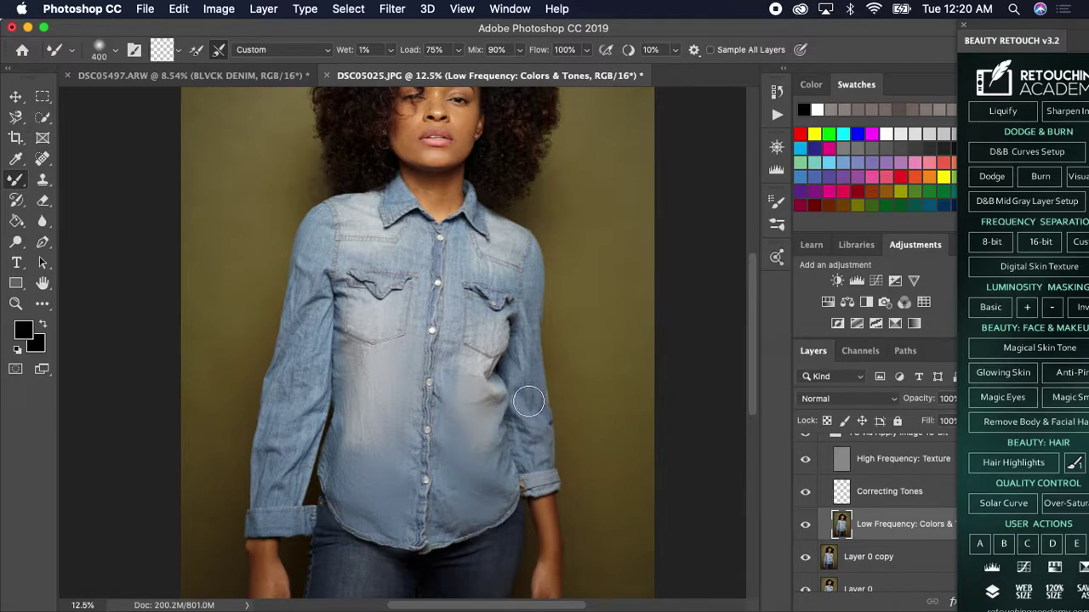
Undo the last stroke, then smooth the shirt's right front toward the hem and the left sleeve.
{"action": "key", "text": "super+z"}
{"action": "mouse_move", "coordinate": [473, 425]}
{"action": "left_mouse_down"}
{"action": "mouse_move", "coordinate": [441, 492]}
{"action": "mouse_move", "coordinate": [469, 454]}
{"action": "mouse_move", "coordinate": [493, 479]}
{"action": "mouse_move", "coordinate": [475, 507]}
{"action": "mouse_move", "coordinate": [446, 518]}
{"action": "mouse_move", "coordinate": [470, 473]}
{"action": "mouse_move", "coordinate": [480, 491]}
{"action": "mouse_move", "coordinate": [452, 449]}
{"action": "mouse_move", "coordinate": [457, 435]}
{"action": "mouse_move", "coordinate": [459, 452]}
{"action": "mouse_move", "coordinate": [481, 459]}
{"action": "mouse_move", "coordinate": [492, 437]}
{"action": "mouse_move", "coordinate": [476, 512]}
{"action": "mouse_move", "coordinate": [492, 499]}
{"action": "mouse_move", "coordinate": [452, 469]}
{"action": "mouse_move", "coordinate": [459, 441]}
{"action": "mouse_move", "coordinate": [438, 441]}
{"action": "mouse_move", "coordinate": [443, 406]}
{"action": "mouse_move", "coordinate": [439, 423]}
{"action": "mouse_move", "coordinate": [352, 209]}
{"action": "mouse_move", "coordinate": [348, 244]}
{"action": "mouse_move", "coordinate": [392, 371]}
{"action": "mouse_move", "coordinate": [440, 407]}
{"action": "mouse_move", "coordinate": [445, 395]}
{"action": "mouse_move", "coordinate": [441, 418]}
{"action": "mouse_move", "coordinate": [437, 392]}
{"action": "mouse_move", "coordinate": [434, 410]}
{"action": "mouse_move", "coordinate": [441, 392]}
{"action": "mouse_move", "coordinate": [450, 448]}
{"action": "mouse_move", "coordinate": [461, 439]}
{"action": "mouse_move", "coordinate": [488, 462]}
{"action": "mouse_move", "coordinate": [499, 450]}
{"action": "mouse_move", "coordinate": [534, 370]}
{"action": "mouse_move", "coordinate": [533, 404]}
{"action": "mouse_move", "coordinate": [528, 346]}
{"action": "mouse_move", "coordinate": [520, 441]}
{"action": "left_mouse_up"}
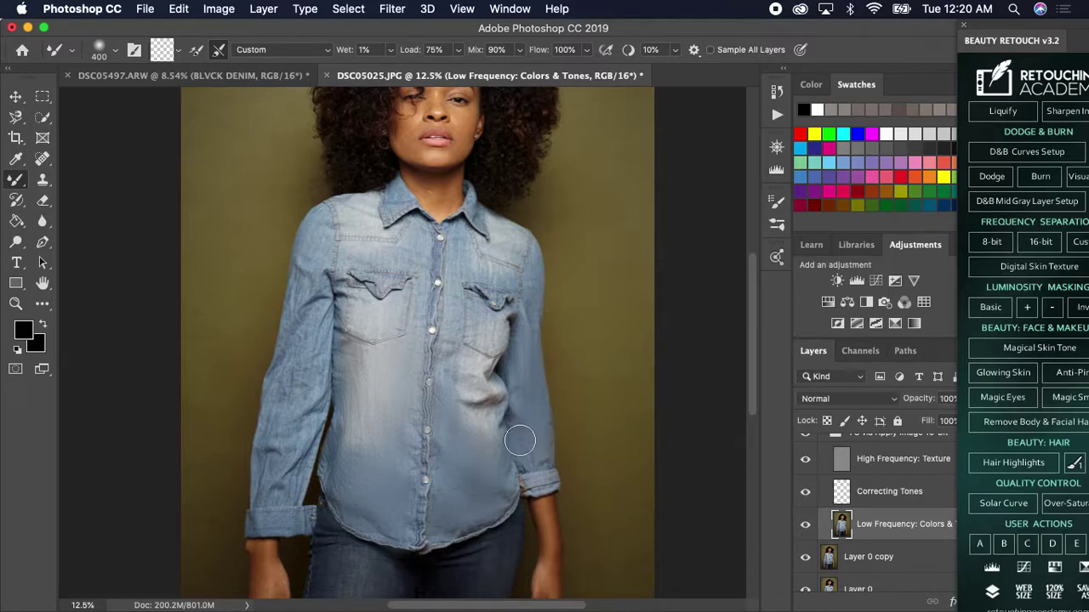
{"action": "mouse_move", "coordinate": [294, 374]}
{"action": "left_mouse_down"}
{"action": "mouse_move", "coordinate": [285, 441]}
{"action": "mouse_move", "coordinate": [271, 433]}
{"action": "mouse_move", "coordinate": [279, 479]}
{"action": "mouse_move", "coordinate": [289, 465]}
{"action": "mouse_move", "coordinate": [280, 480]}
{"action": "mouse_move", "coordinate": [286, 350]}
{"action": "mouse_move", "coordinate": [304, 327]}
{"action": "mouse_move", "coordinate": [306, 284]}
{"action": "mouse_move", "coordinate": [308, 323]}
{"action": "mouse_move", "coordinate": [317, 282]}
{"action": "mouse_move", "coordinate": [366, 380]}
{"action": "mouse_move", "coordinate": [352, 450]}
{"action": "mouse_move", "coordinate": [382, 421]}
{"action": "mouse_move", "coordinate": [388, 466]}
{"action": "mouse_move", "coordinate": [483, 446]}
{"action": "left_mouse_up"}
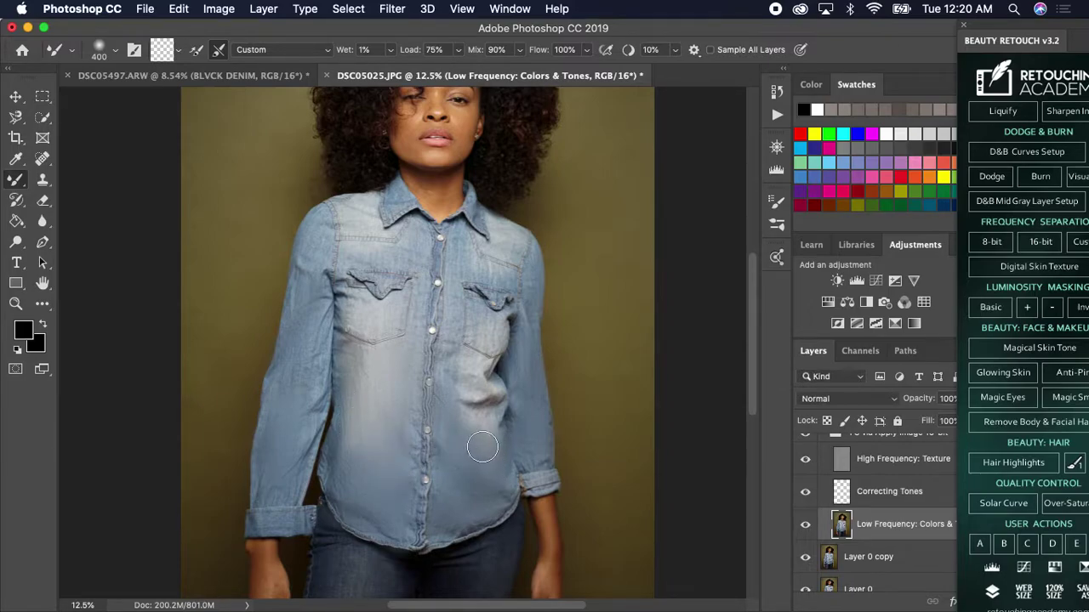
With a 175 brush, blend the seam along the button placket, then resize the brush.
{"action": "key", "text": "bracketleft"}
{"action": "key", "text": "bracketleft"}
{"action": "key", "text": "bracketleft"}
{"action": "key", "text": "bracketleft"}
{"action": "left_click_drag", "start_coordinate": [417, 403], "coordinate": [416, 507]}
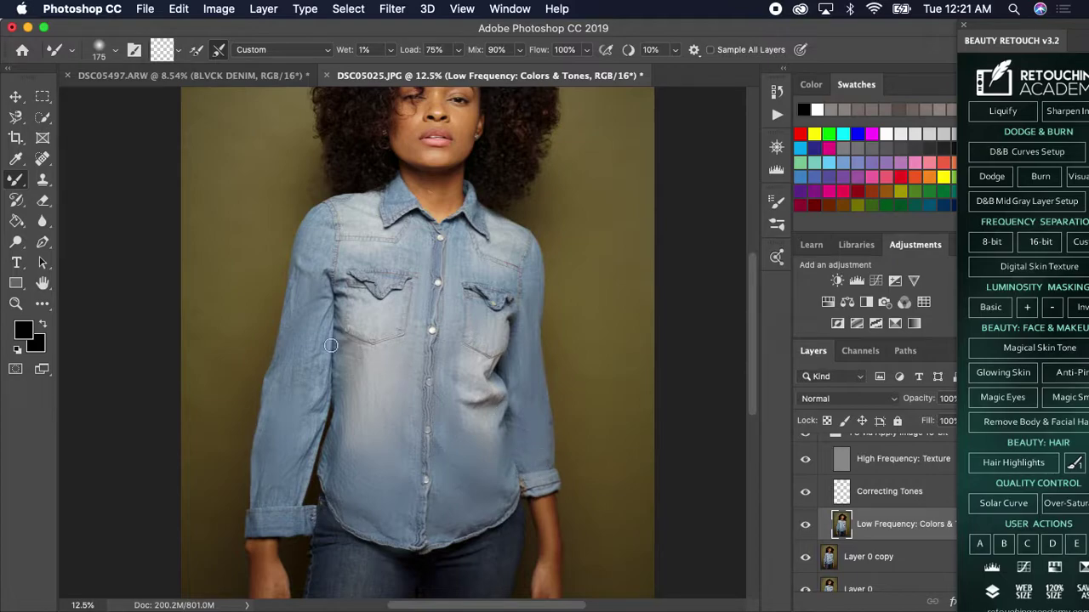
{"action": "key", "text": "bracketright"}
{"action": "key", "text": "bracketright"}
{"action": "key", "text": "bracketright"}
{"action": "key", "text": "bracketright"}
{"action": "key", "text": "bracketleft"}
{"action": "key", "text": "bracketleft"}
{"action": "key", "text": "bracketleft"}
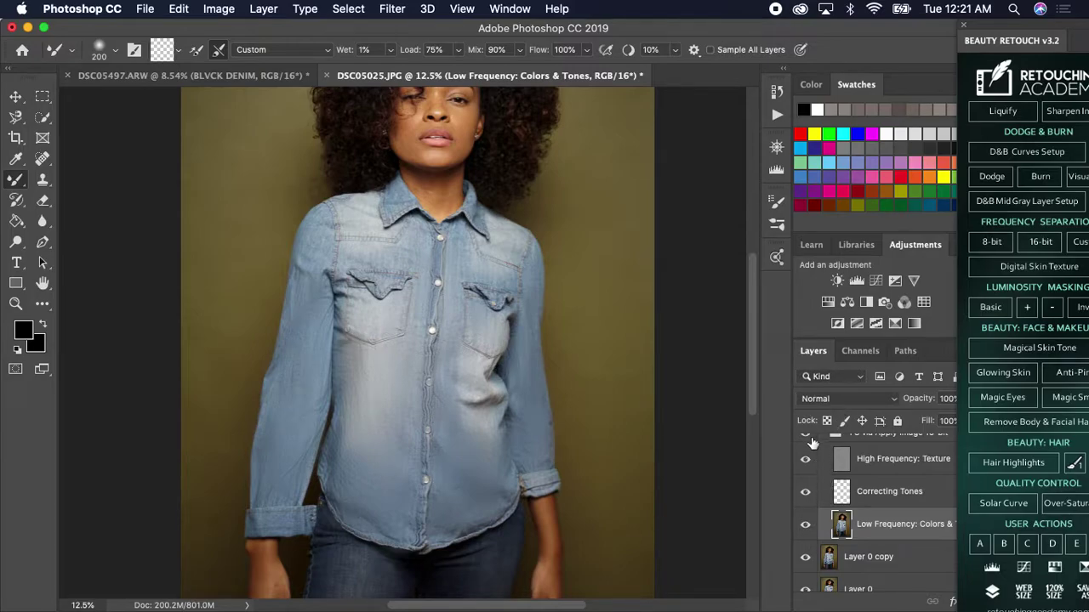
Collapse the FS via Apply Image 16-bit group, compare before/after by toggling it, and fit the image.
{"action": "scroll", "coordinate": [816, 472], "scroll_direction": "up", "scroll_amount": 1}
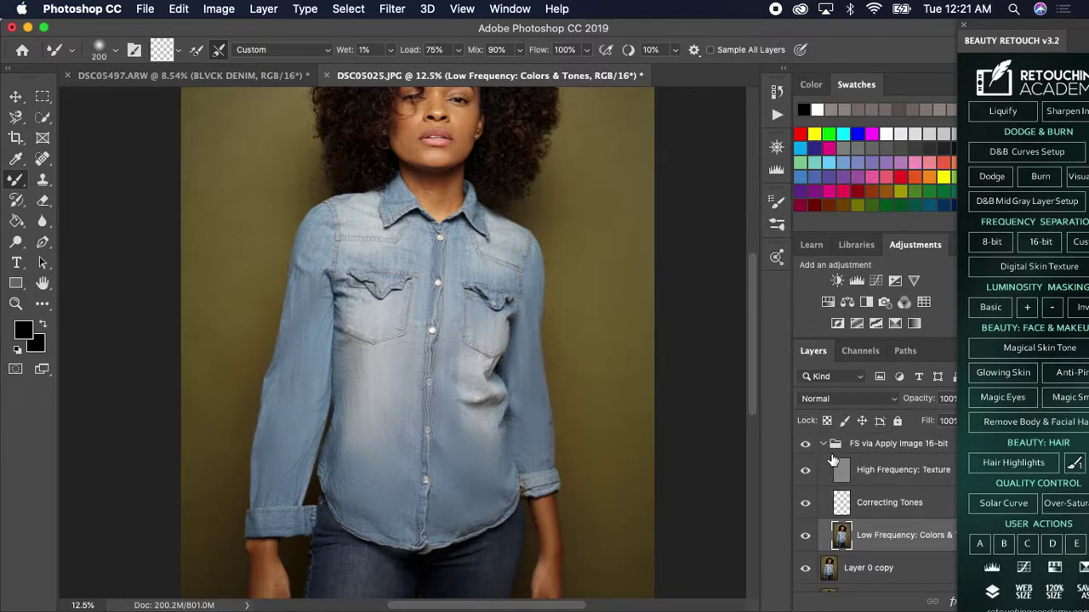
{"action": "left_click", "coordinate": [824, 445]}
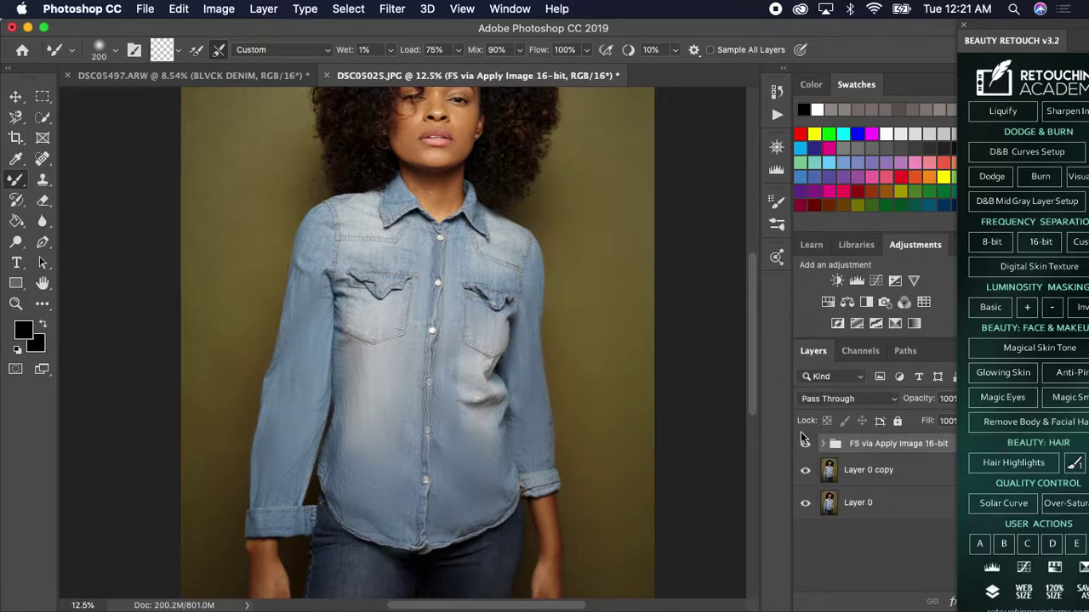
{"action": "left_click", "coordinate": [806, 444]}
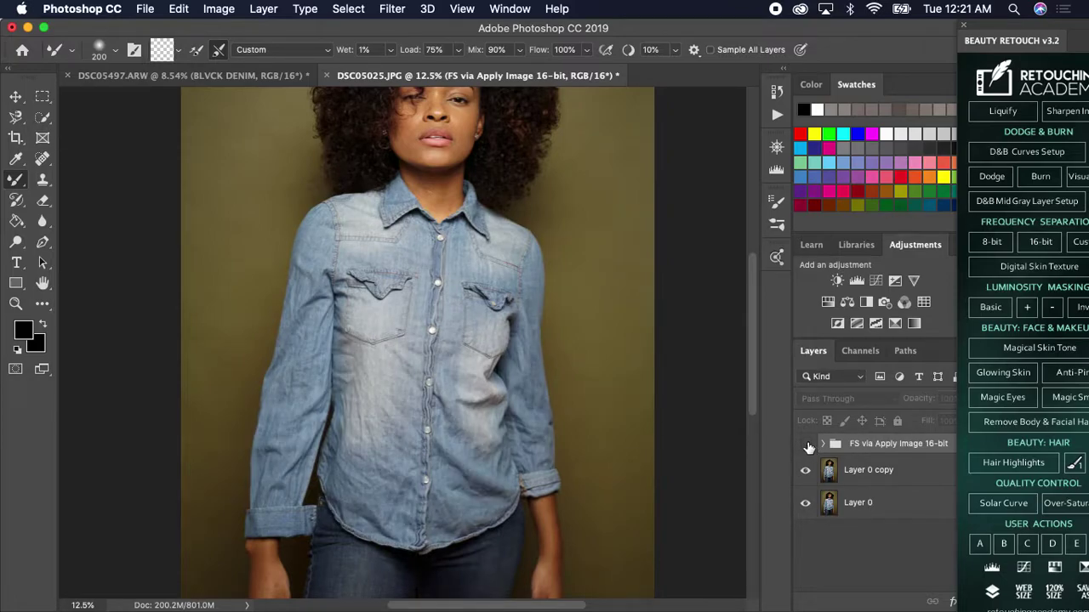
{"action": "left_click", "coordinate": [805, 444]}
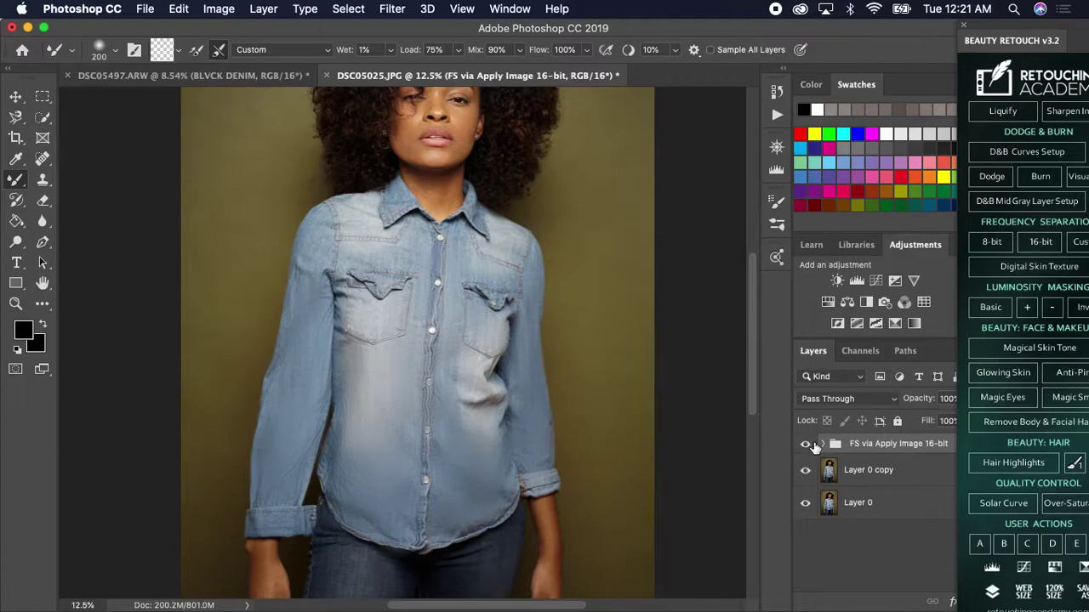
{"action": "key", "text": "super+0"}
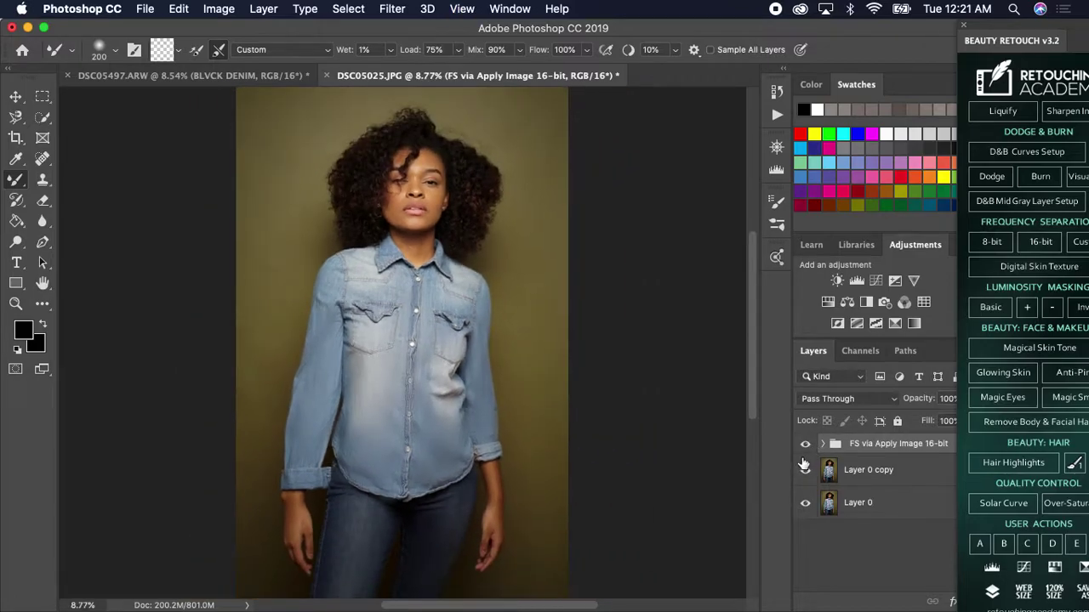